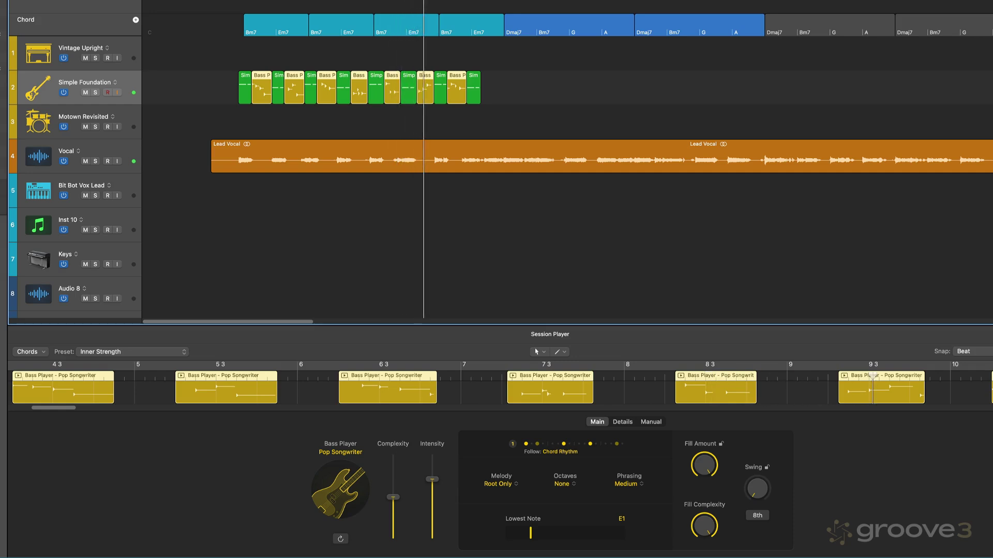
Restart playback and move from the Pop Songwriter bass to the Modern Motown bass region's Session Player settings
key(space)
click(280, 130)
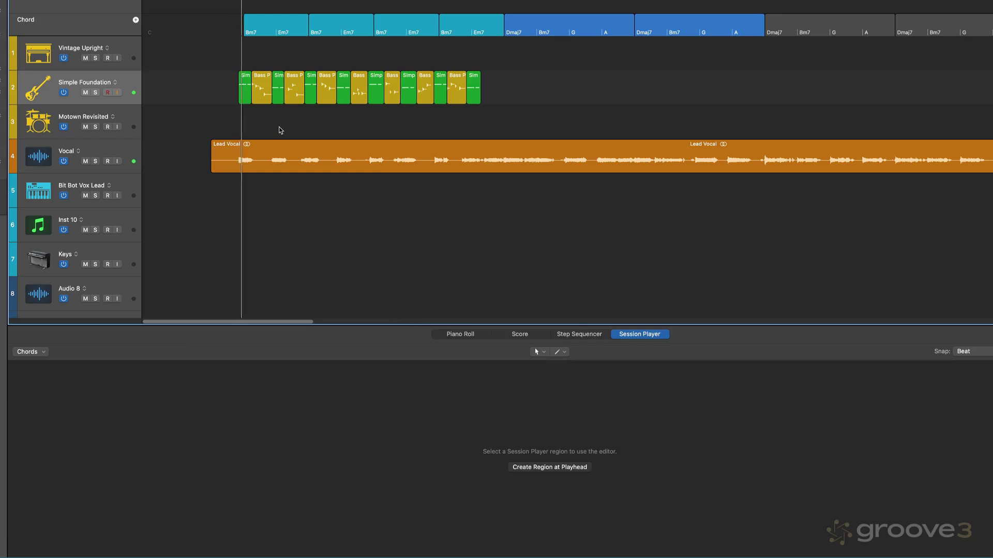
key(space)
click(262, 95)
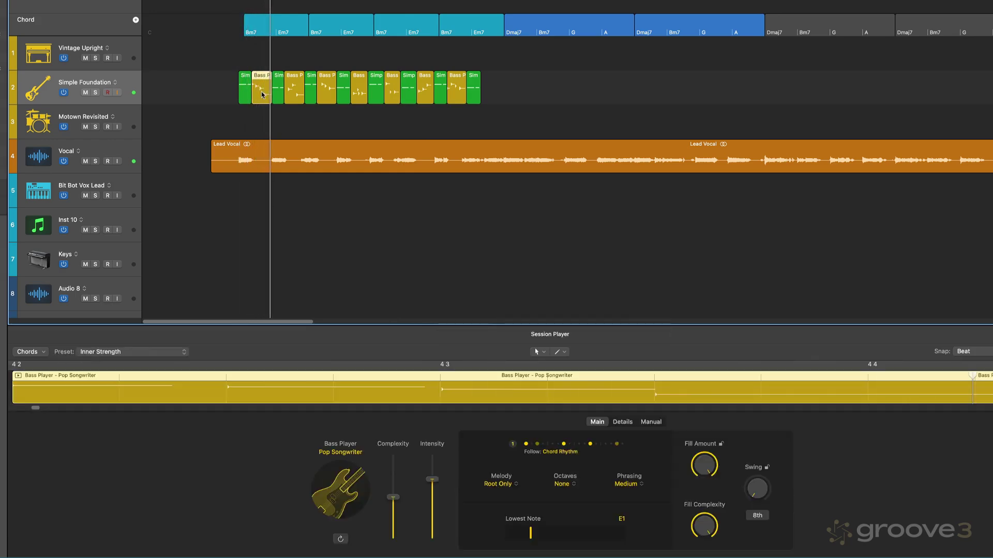
click(704, 464)
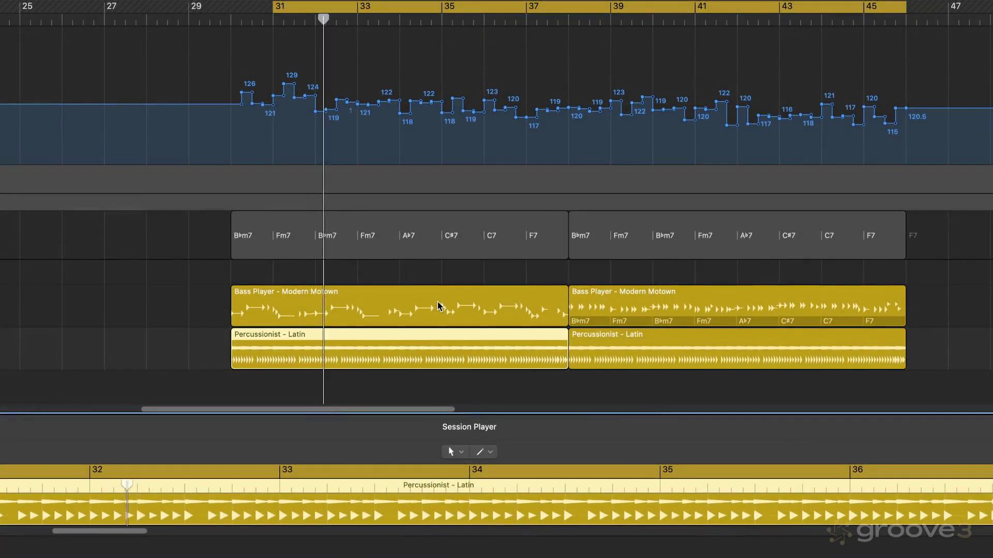
click(438, 306)
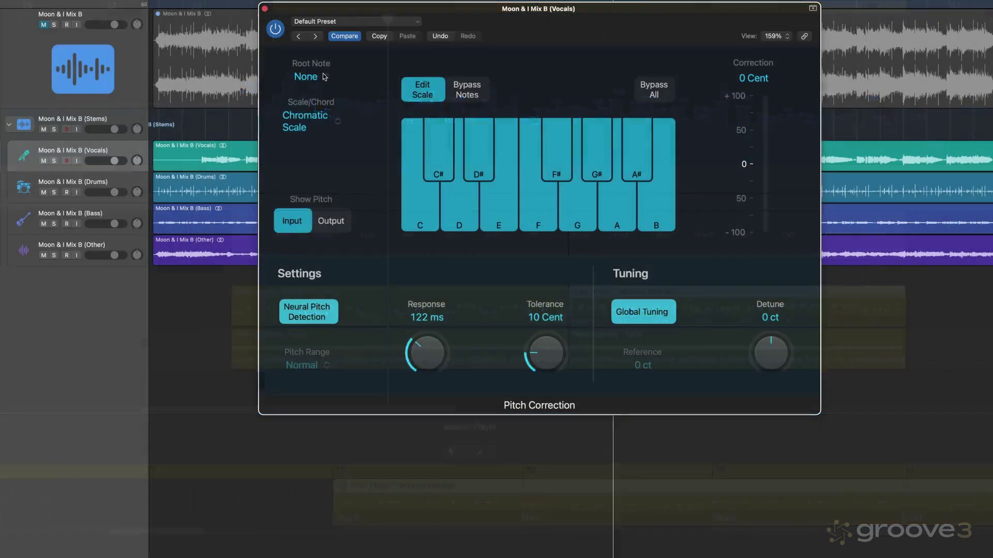
Set vocal pitch correction to D Major Scale, then solo the Vocals stem and play it
click(315, 77)
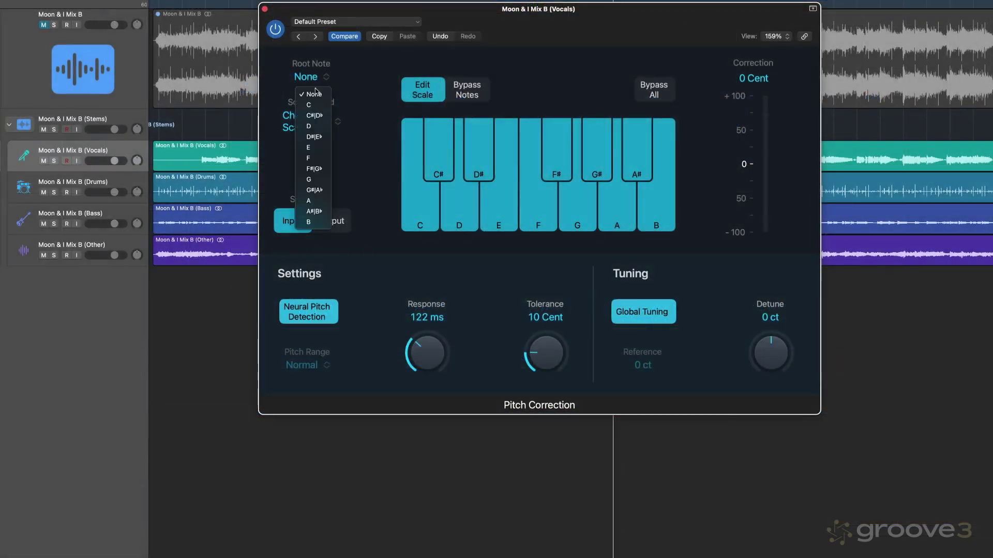
click(310, 126)
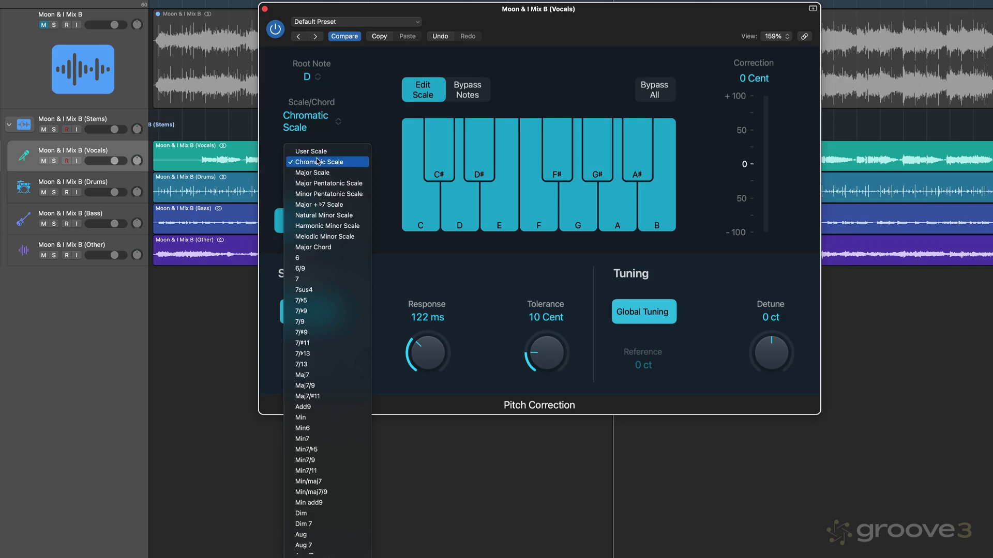
click(320, 173)
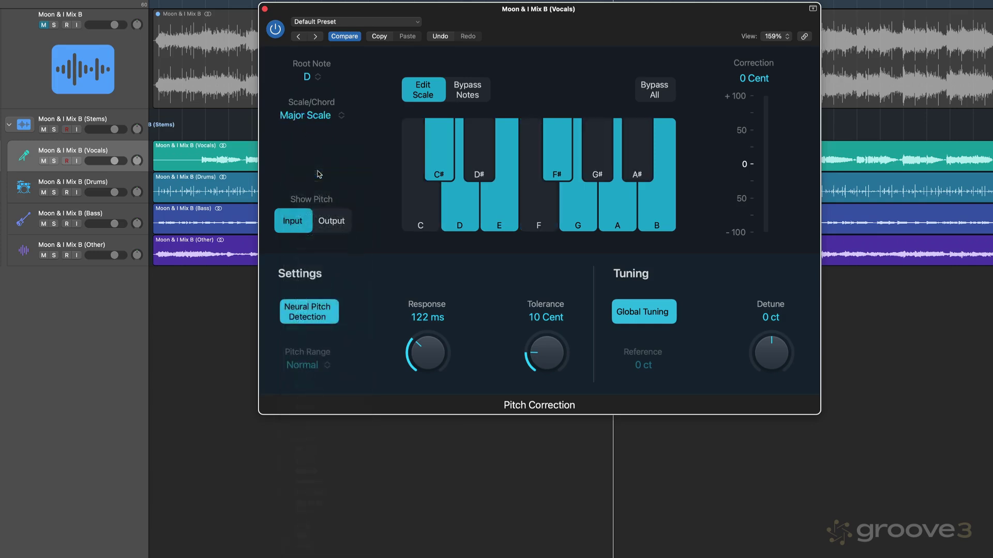
click(52, 162)
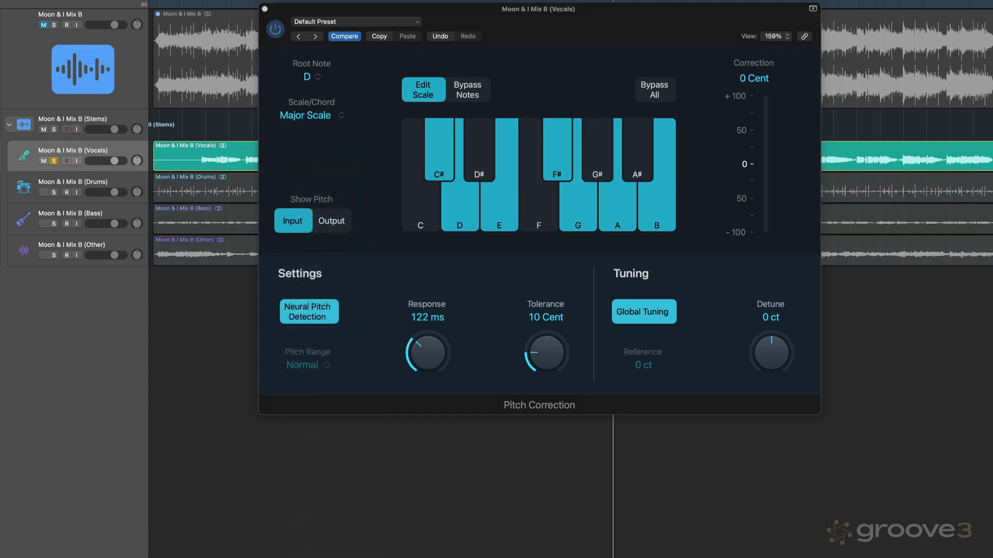
key(space)
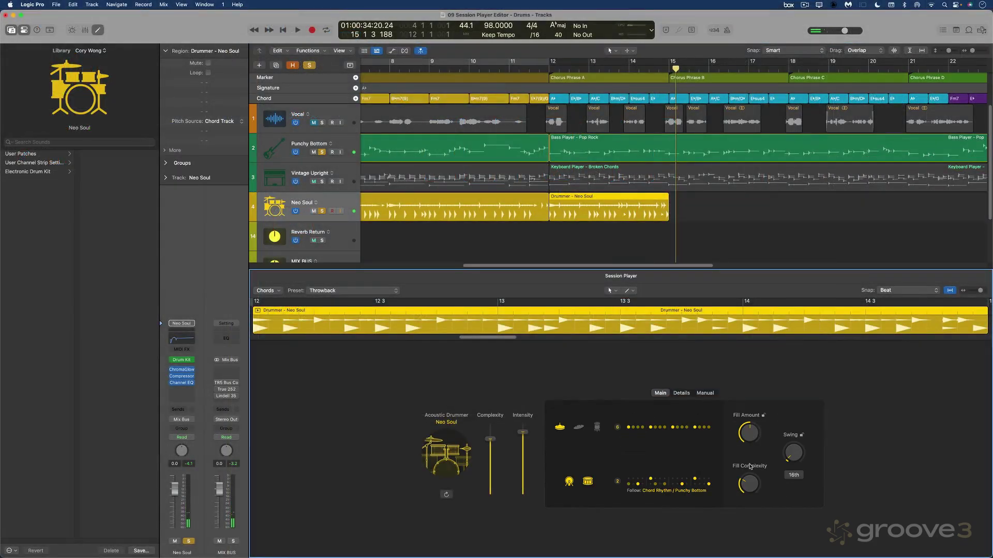
Drop the Neo Soul drummer's Fill Complexity to 43 % and raise the Pop Rock bass Complexity
drag(747, 483, 747, 470)
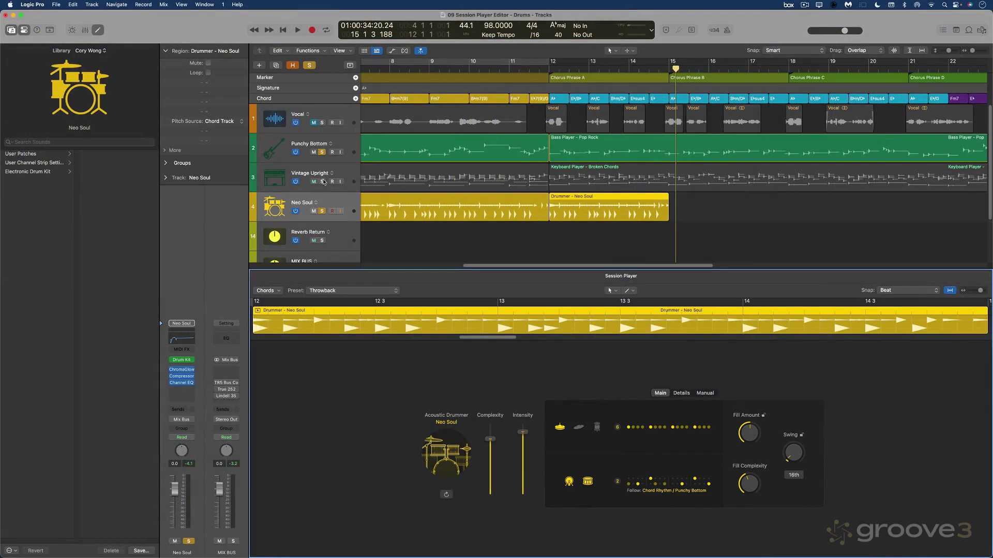
mouse_move(412, 471)
mouse_down()
mouse_move(416, 420)
mouse_move(413, 430)
mouse_up()
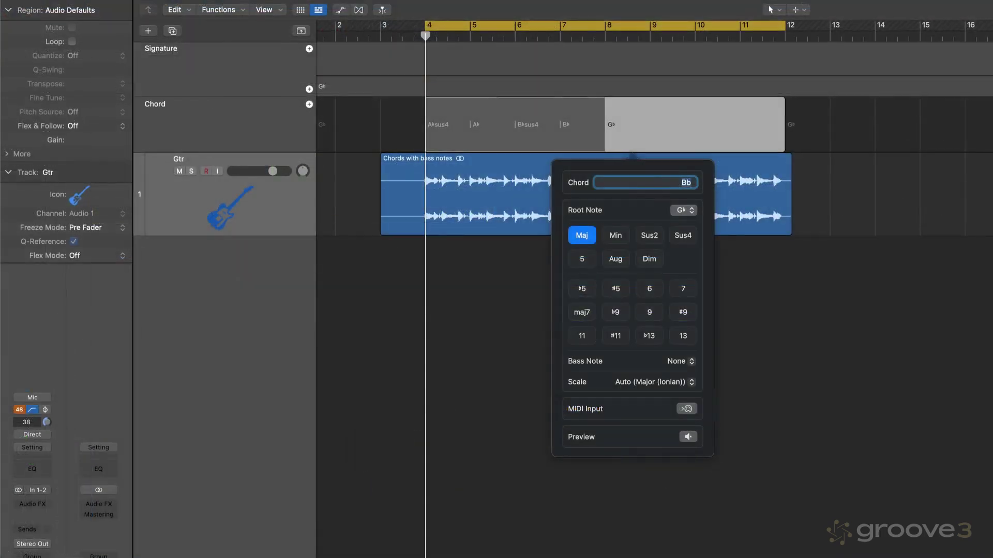
text(Ab)
Commit A♭ as the bar 8 chord and make it a sus4 chord
key(Return)
click(683, 237)
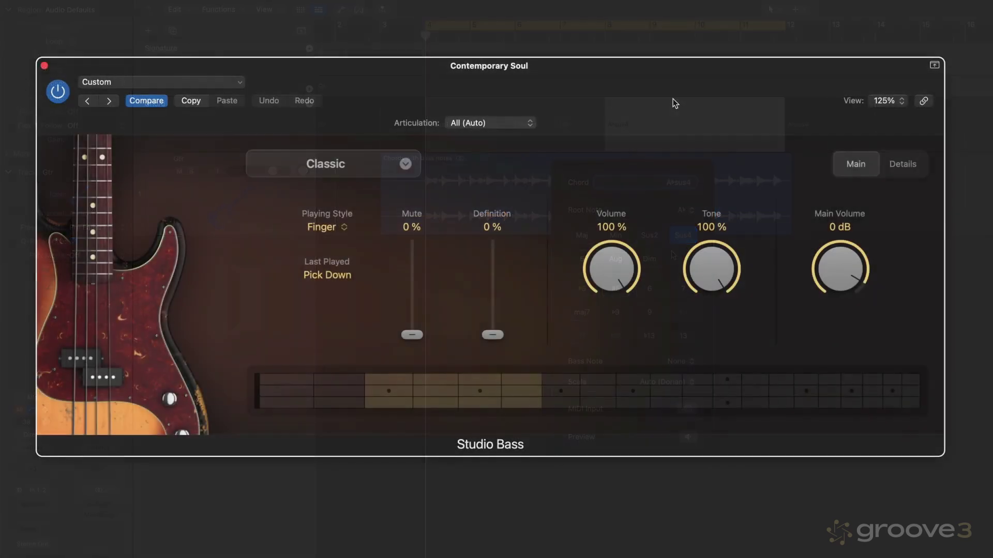
click(514, 126)
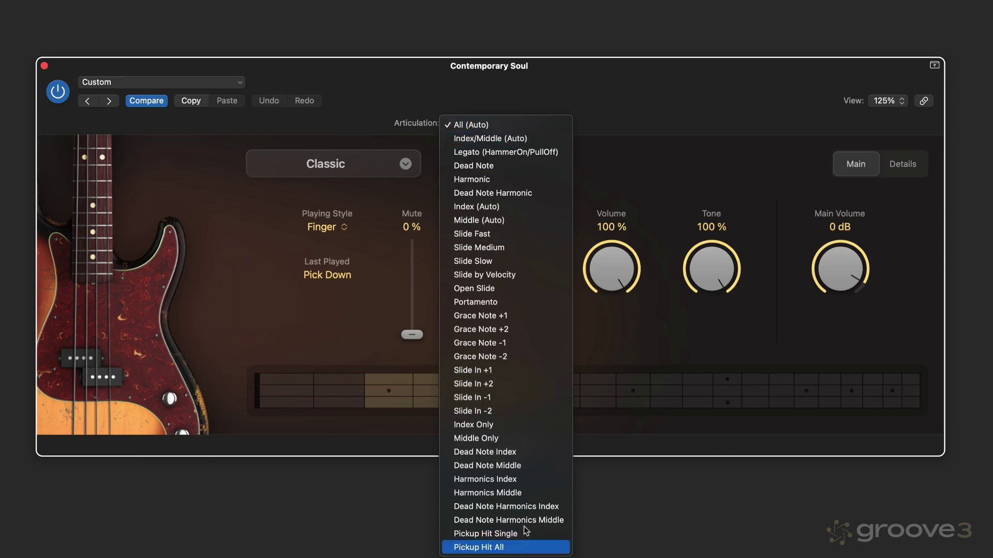
click(657, 171)
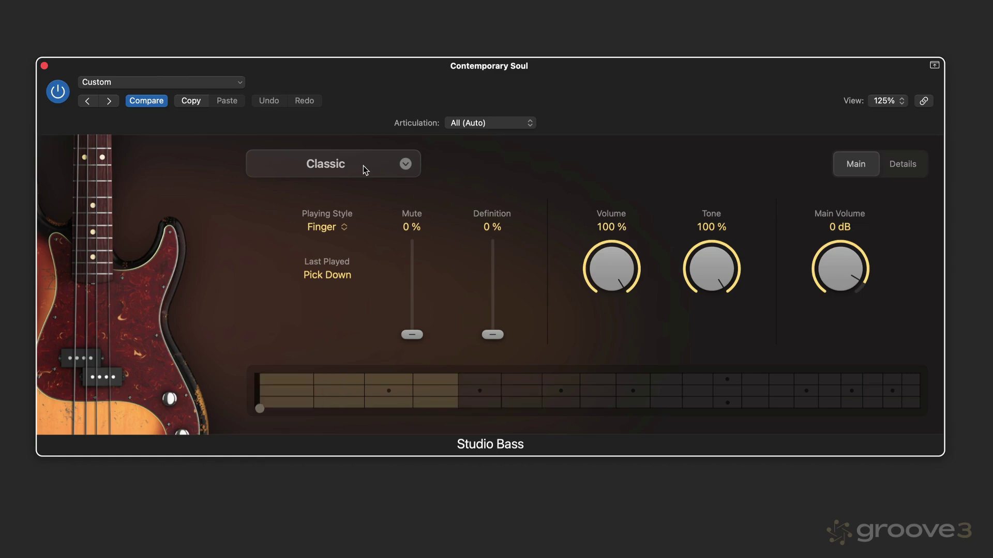
Switch the Studio Bass model to Sixties, then reopen the model list and dismiss it
click(357, 171)
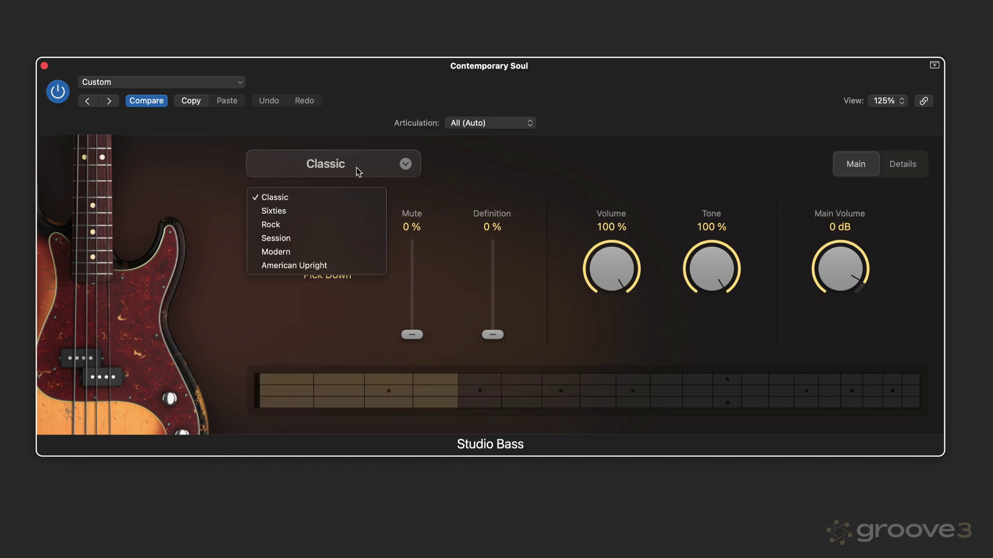
click(333, 211)
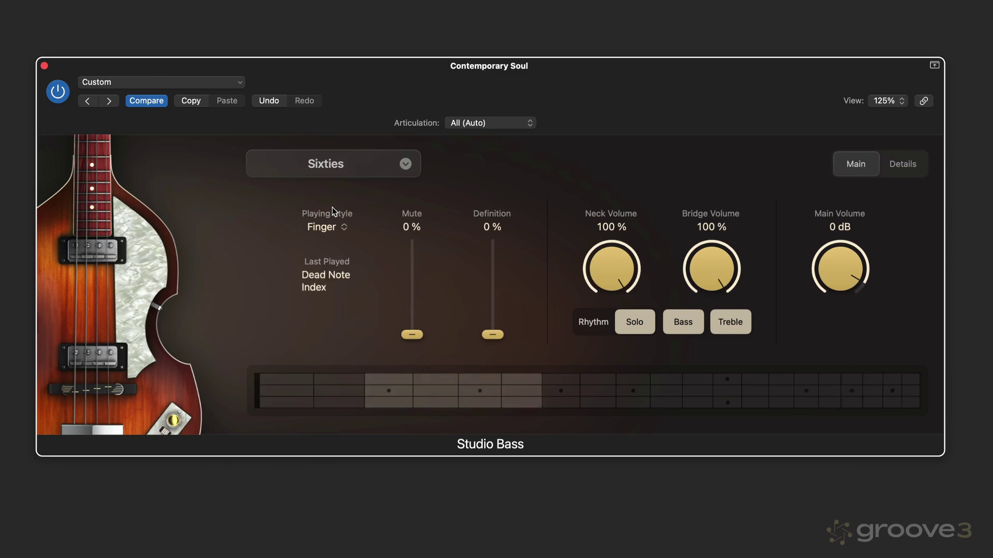
click(364, 167)
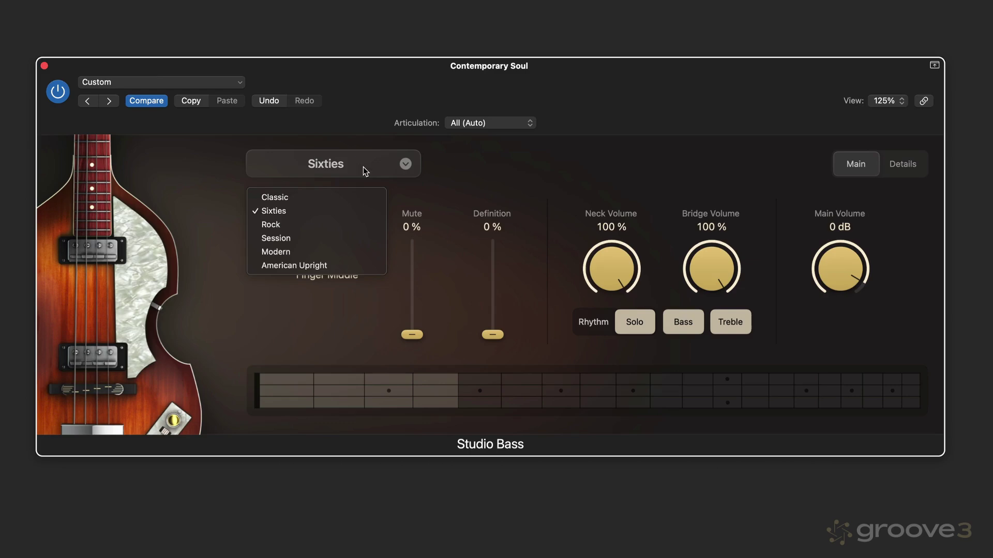
key(Escape)
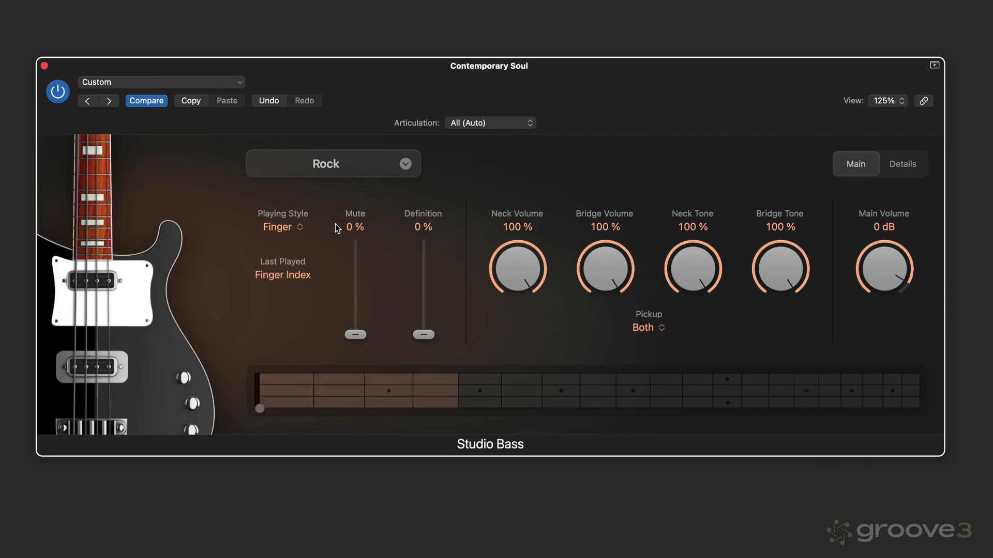
Try the Session and Modern bass models, raising Definition to 116 % and Mute to about half
click(340, 164)
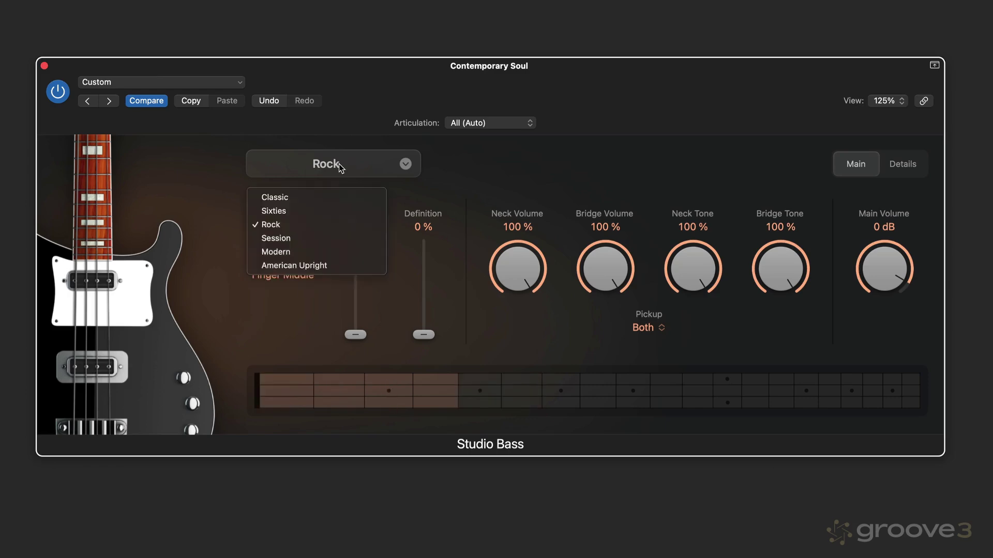
click(311, 241)
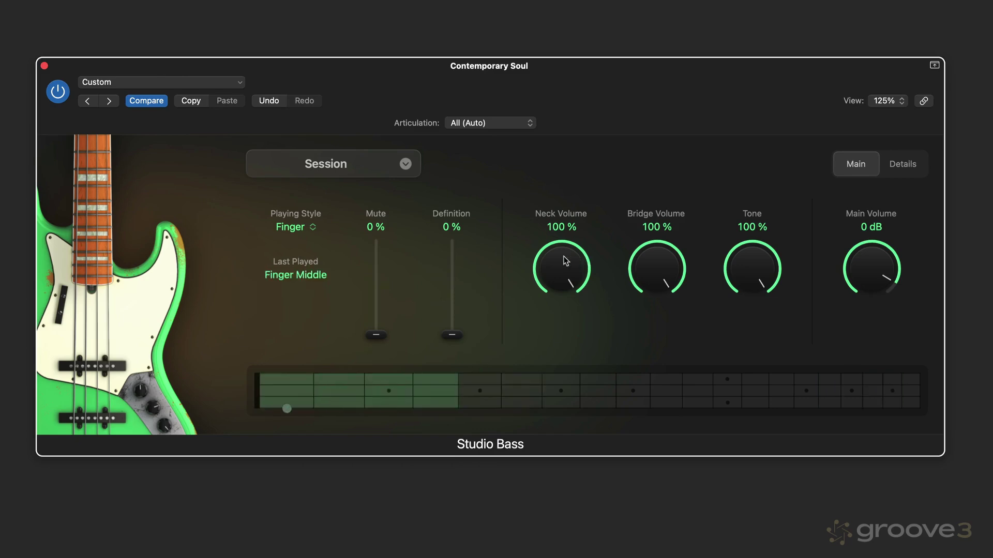
click(335, 169)
click(313, 251)
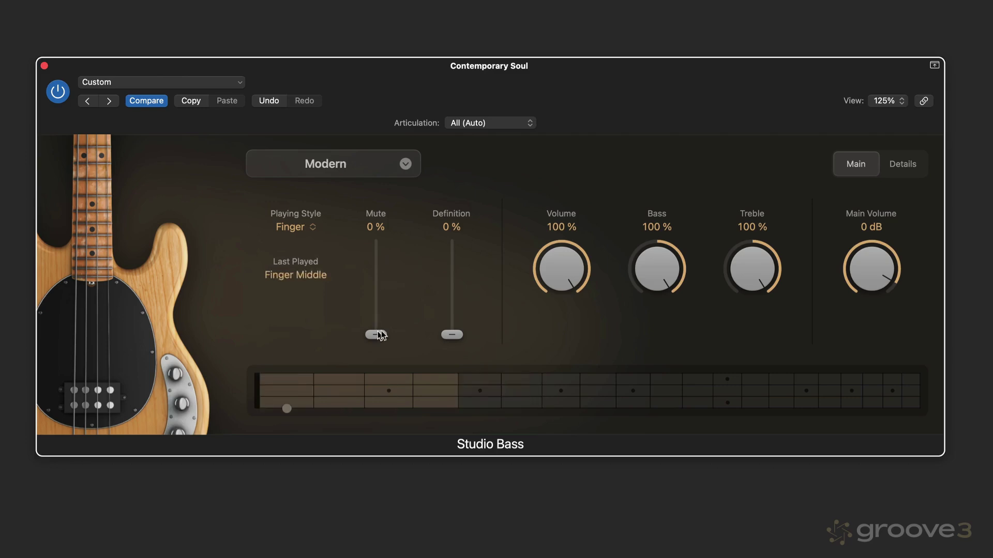
drag(453, 334, 454, 279)
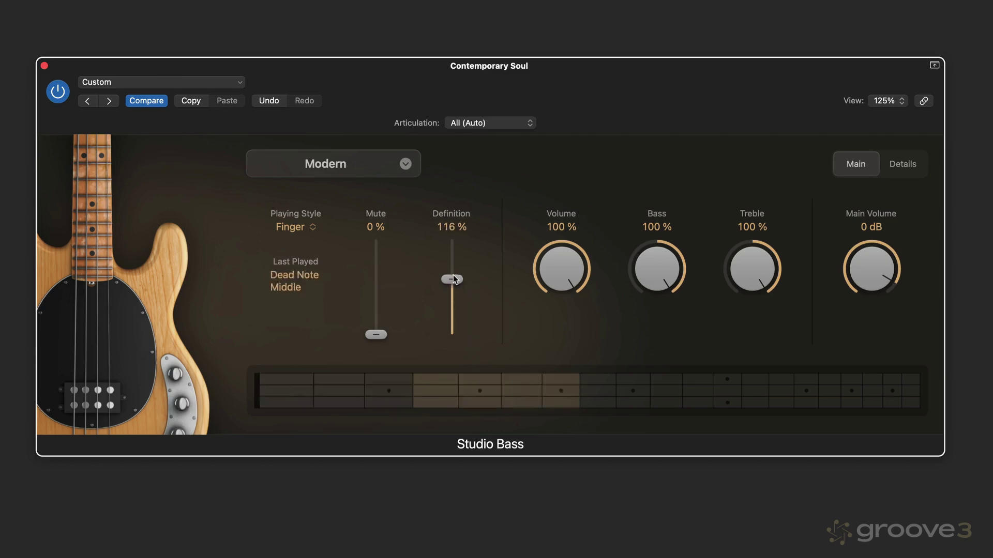
drag(375, 334, 375, 283)
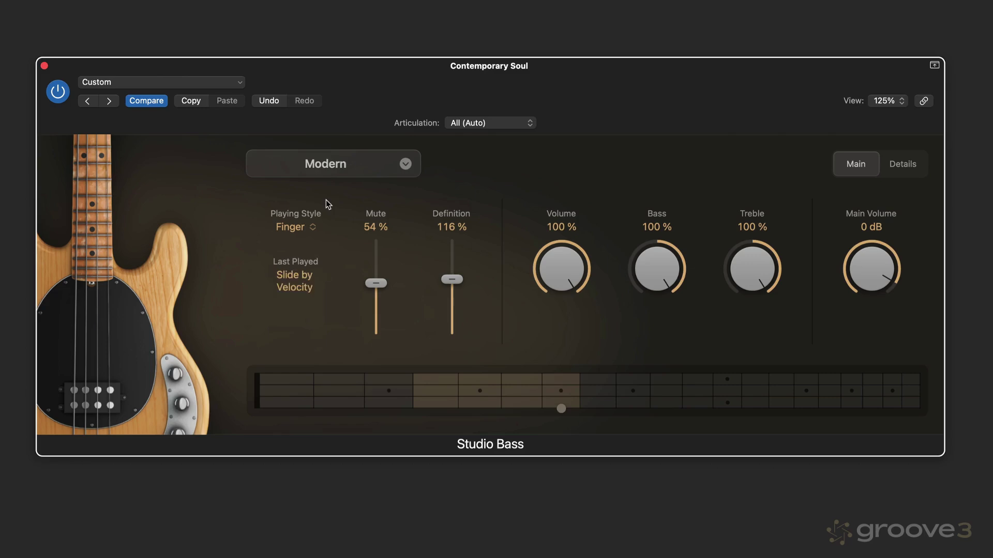
Switch to American Upright, turn up Growl, Growl Attack and Noises, and check Details
click(324, 167)
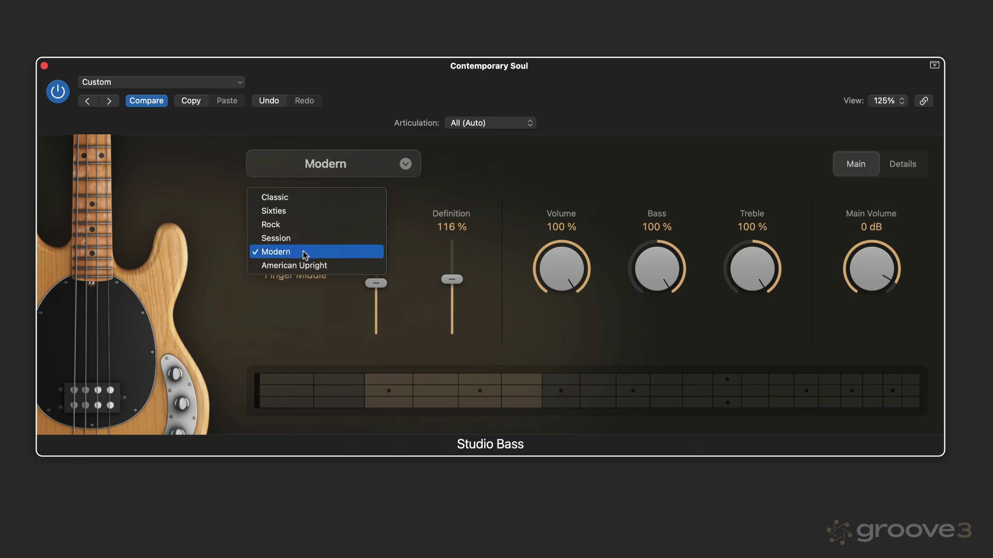
click(306, 266)
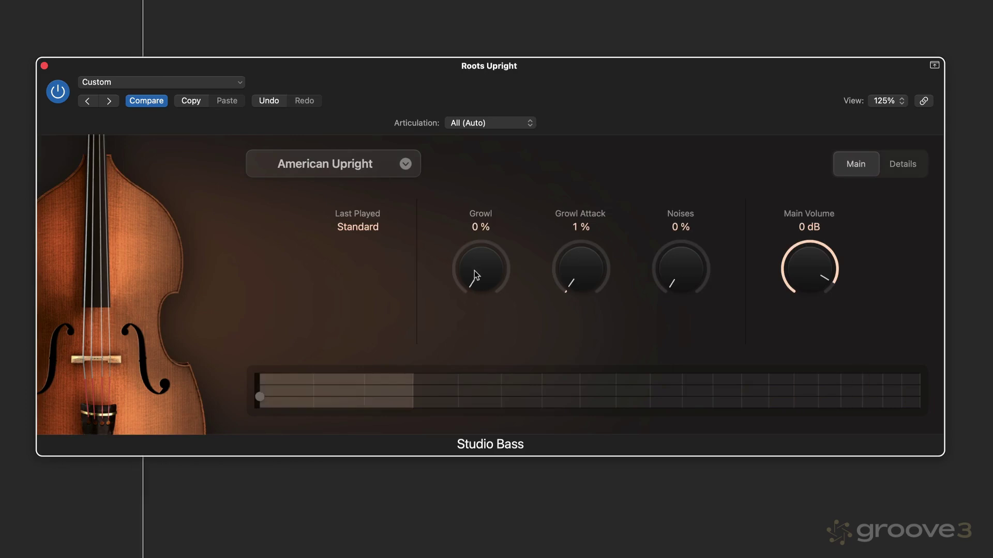
drag(480, 268, 523, 71)
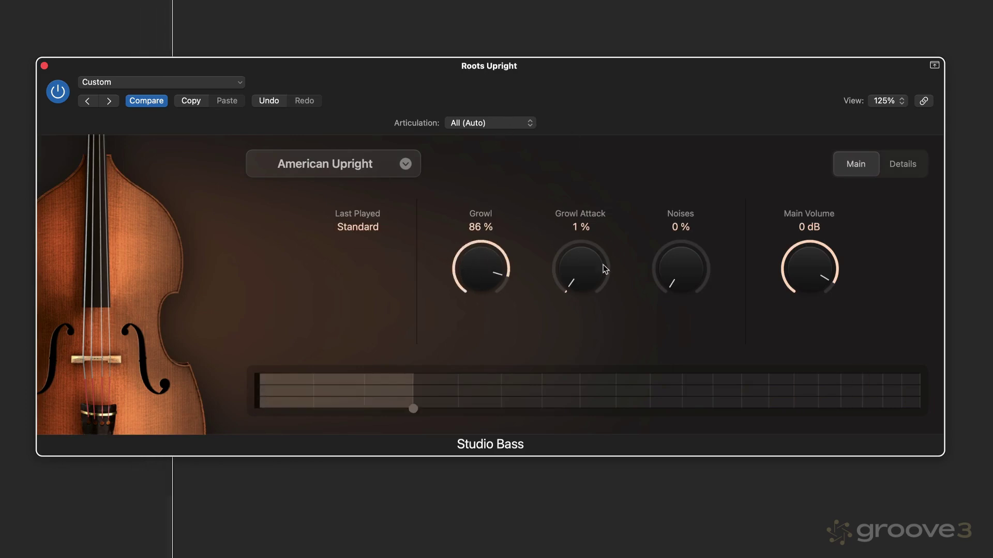
mouse_move(603, 265)
mouse_down()
mouse_move(581, 191)
mouse_move(584, 118)
mouse_move(603, 78)
mouse_up()
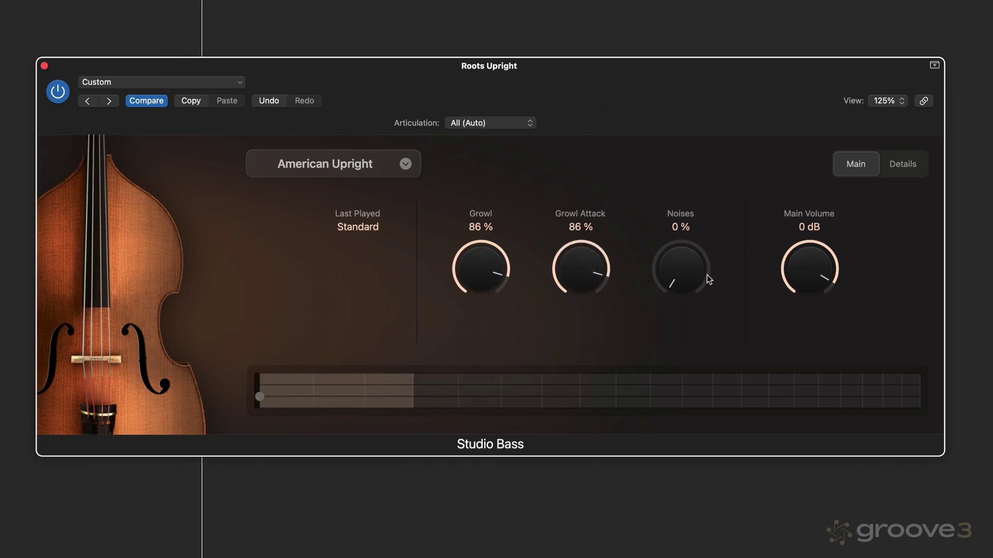
mouse_move(705, 282)
mouse_down()
mouse_move(687, 199)
mouse_move(690, 70)
mouse_up()
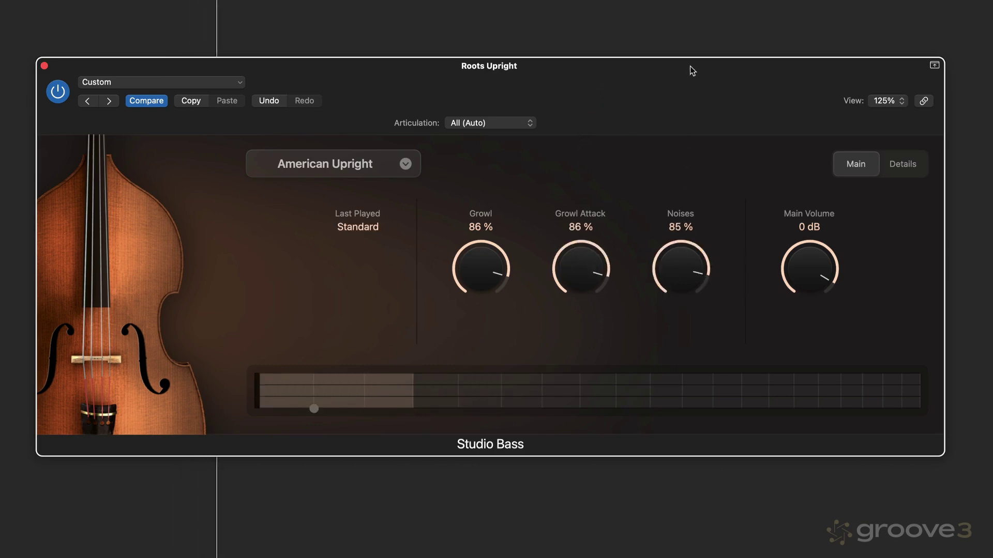
click(911, 169)
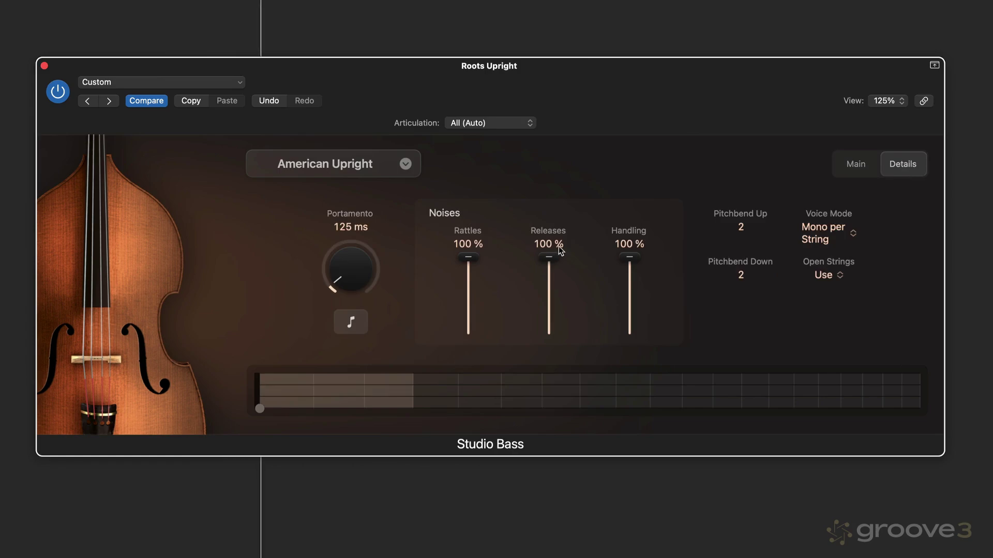
click(853, 164)
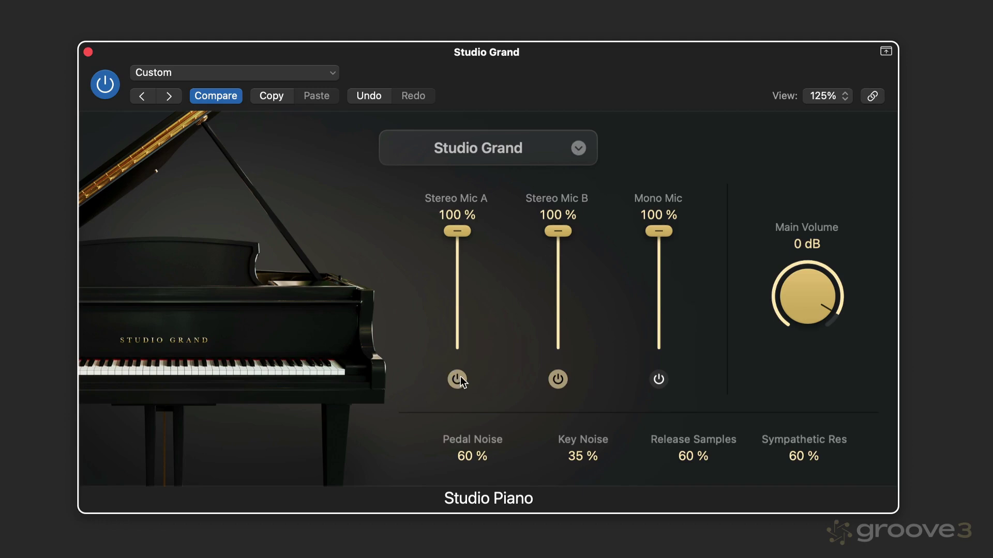
Switch Studio Piano to Concert Grand, with 4 dB main volume and slightly more release noise
click(505, 149)
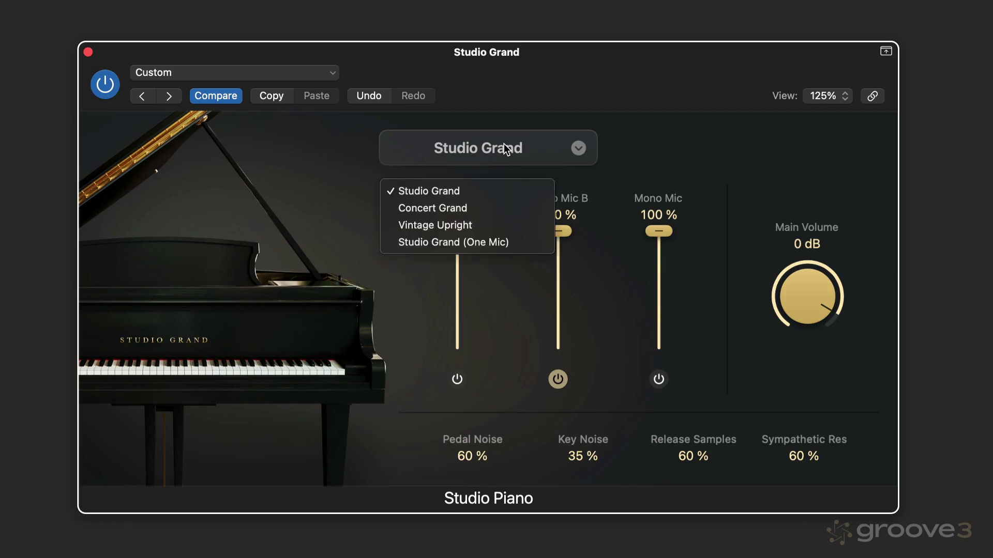
click(442, 210)
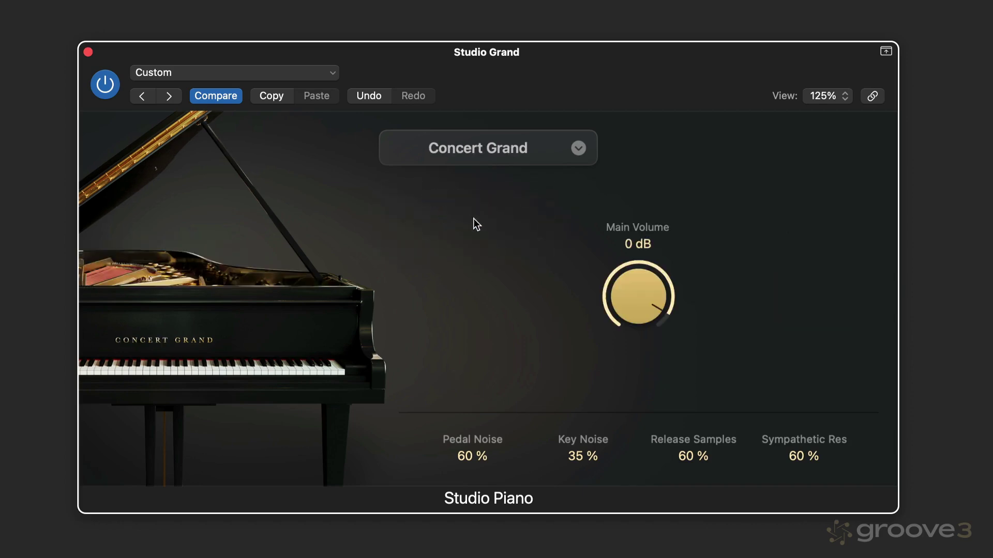
drag(643, 275, 644, 255)
drag(691, 446, 691, 443)
Change the piano model to Vintage Upright and re-enable Stereo Mic A
click(496, 151)
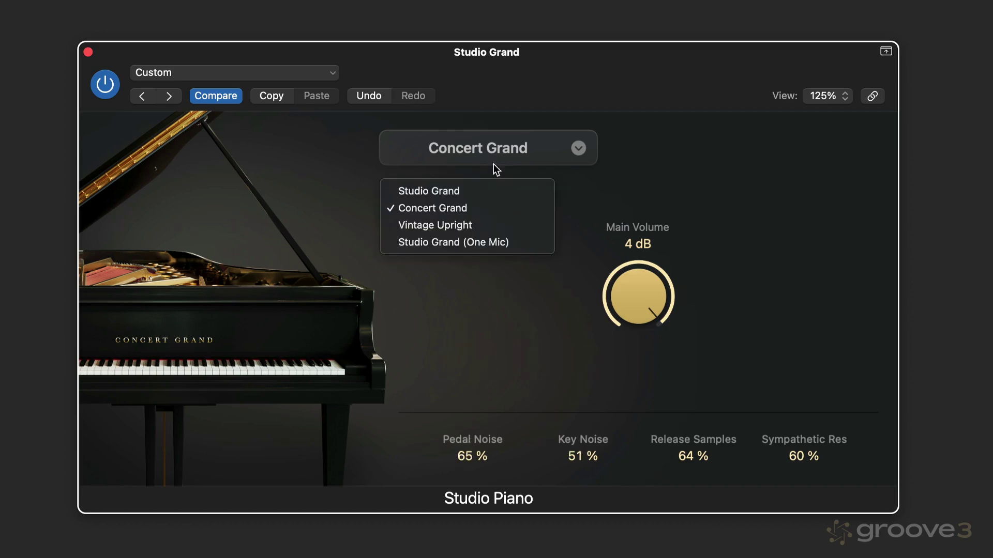
click(469, 224)
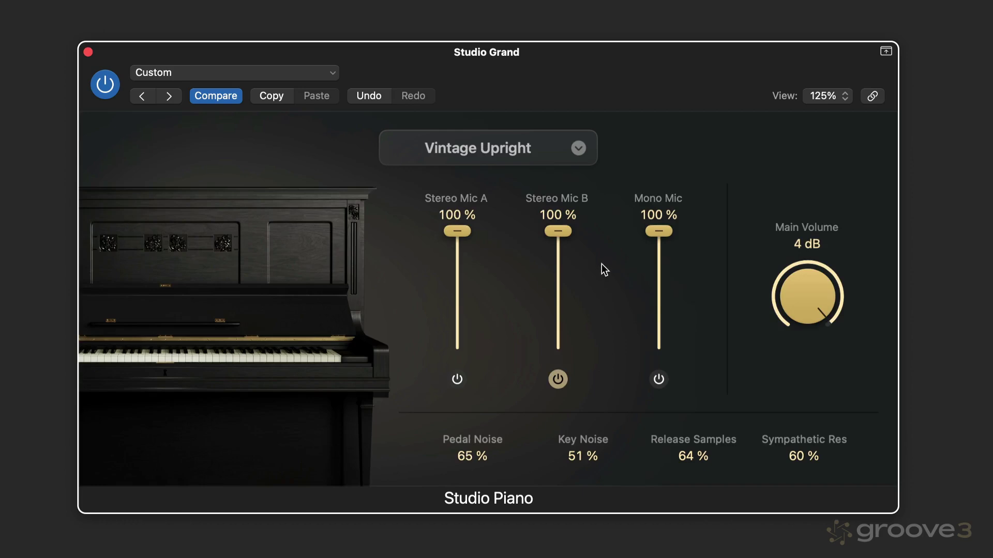
click(458, 379)
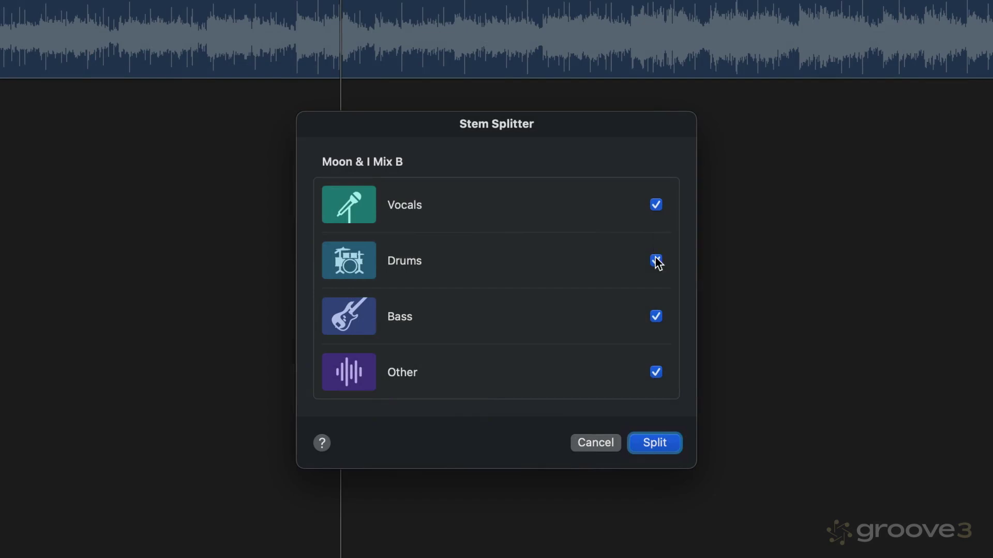
click(656, 261)
click(656, 317)
click(656, 373)
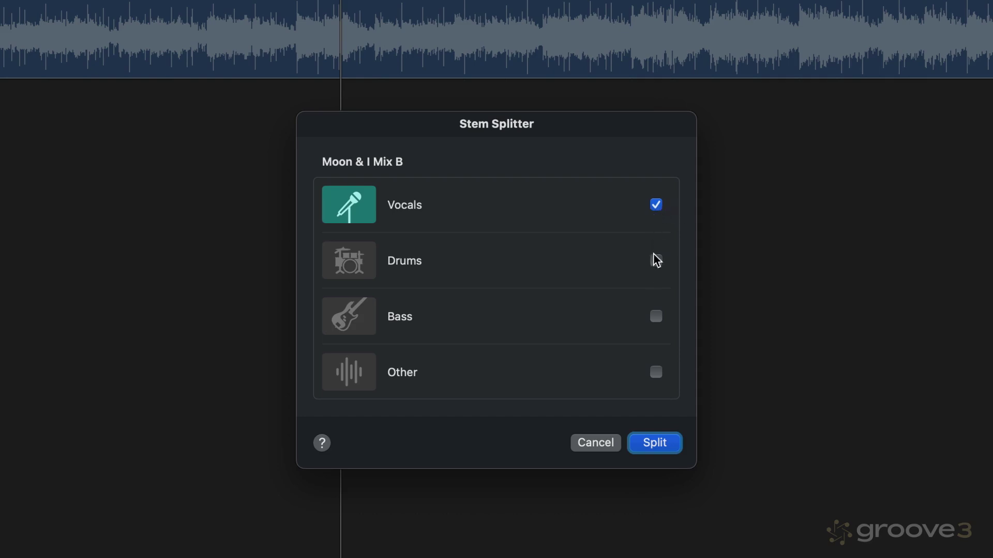
click(657, 262)
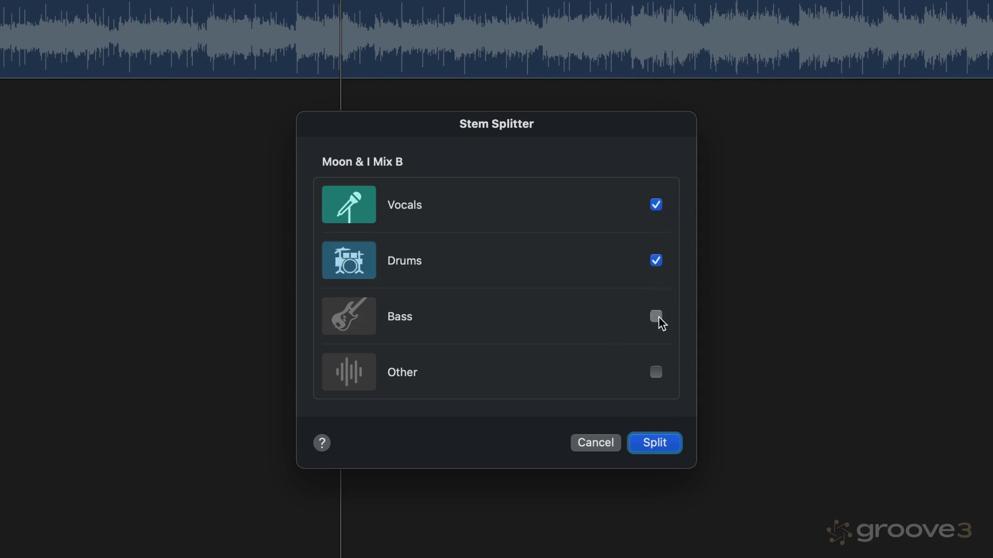
click(657, 317)
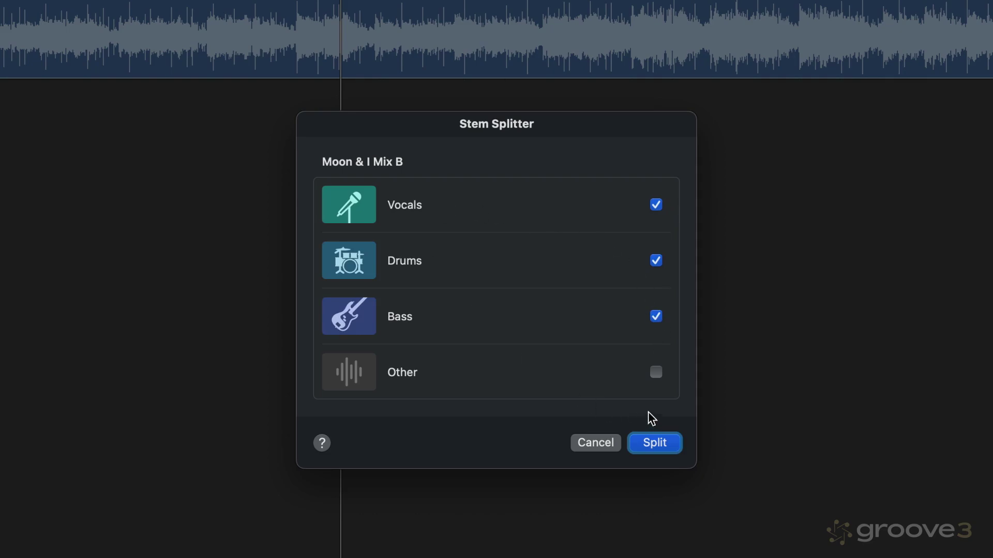
click(657, 372)
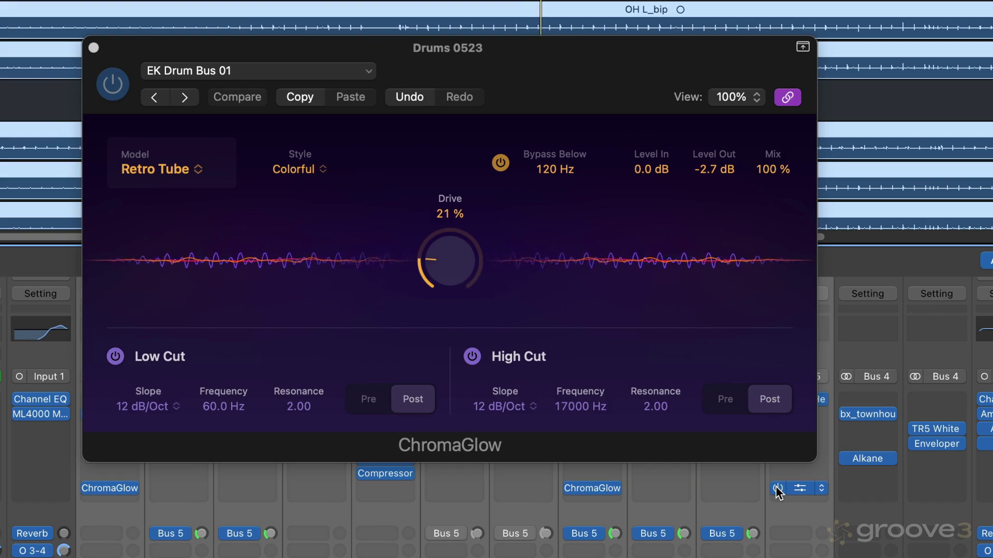
Bypass and re-enable ChromaGlow on the drum bus twice to compare, then stop playback
click(777, 489)
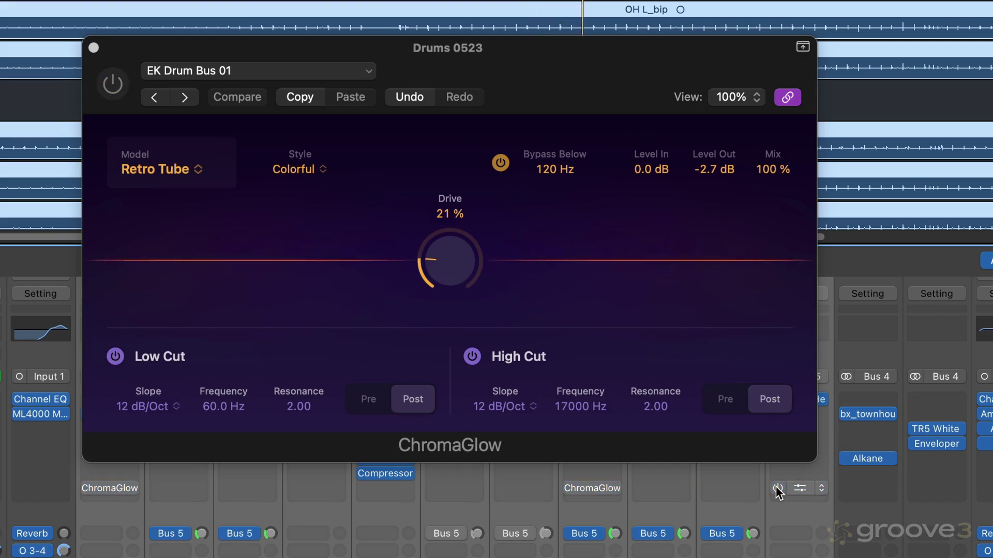
click(777, 488)
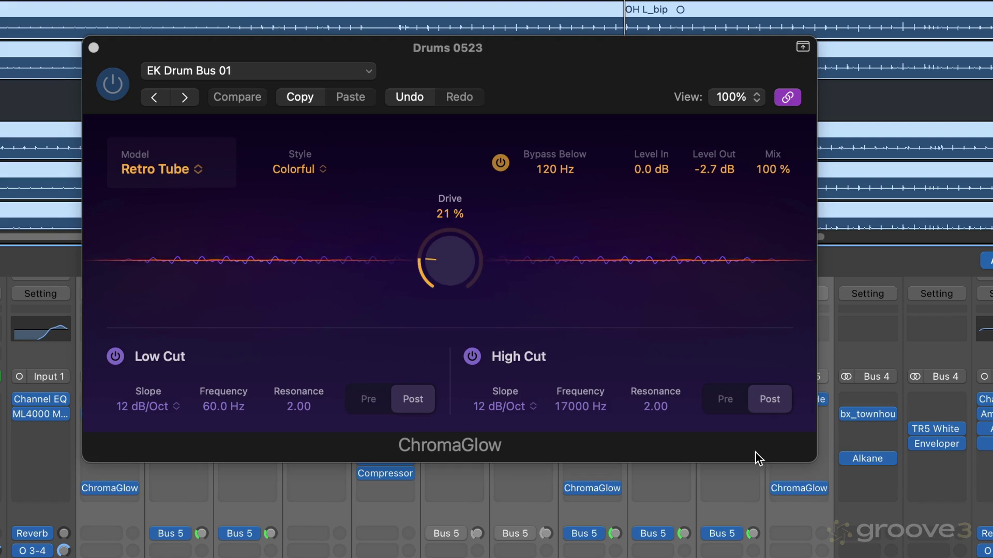
mouse_move(799, 489)
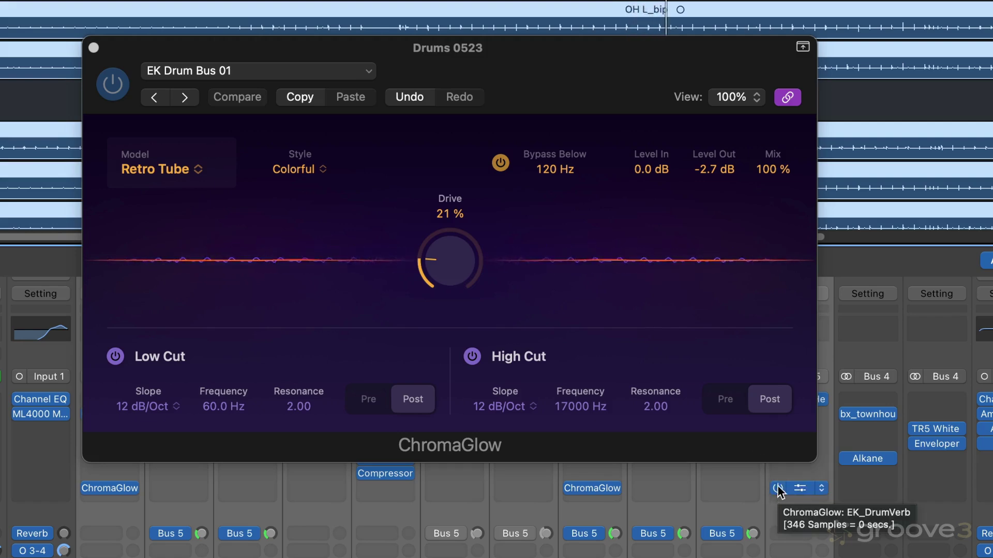
alt+click(779, 489)
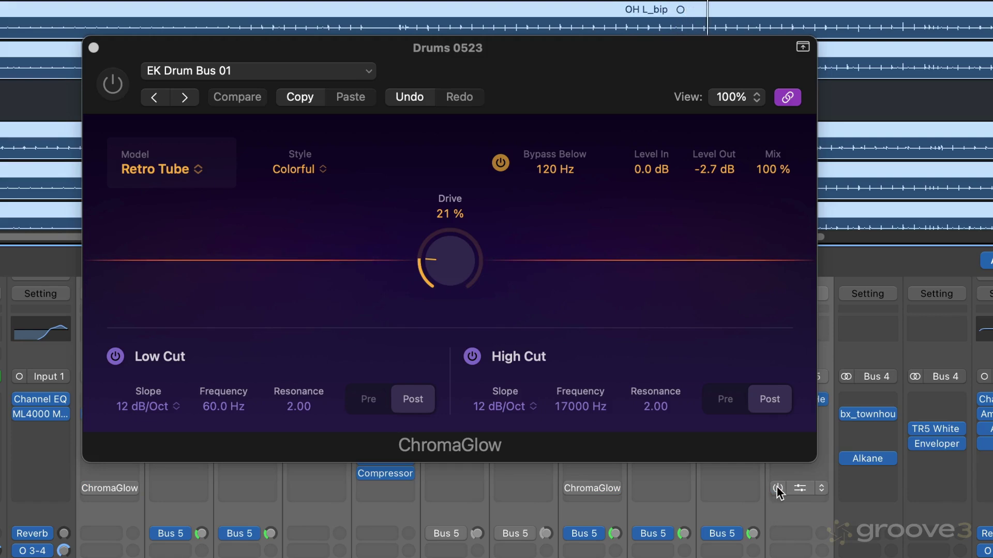
alt+click(777, 489)
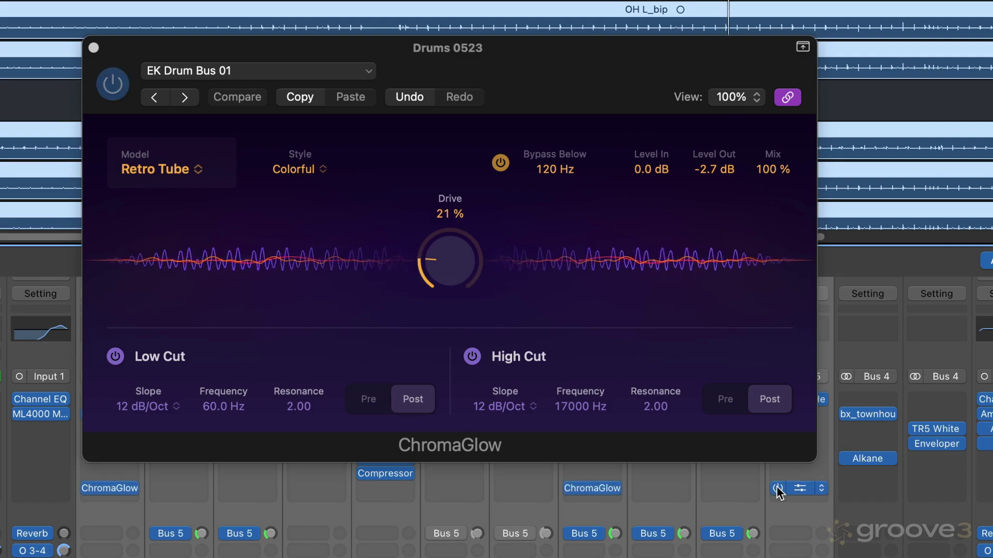
key(space)
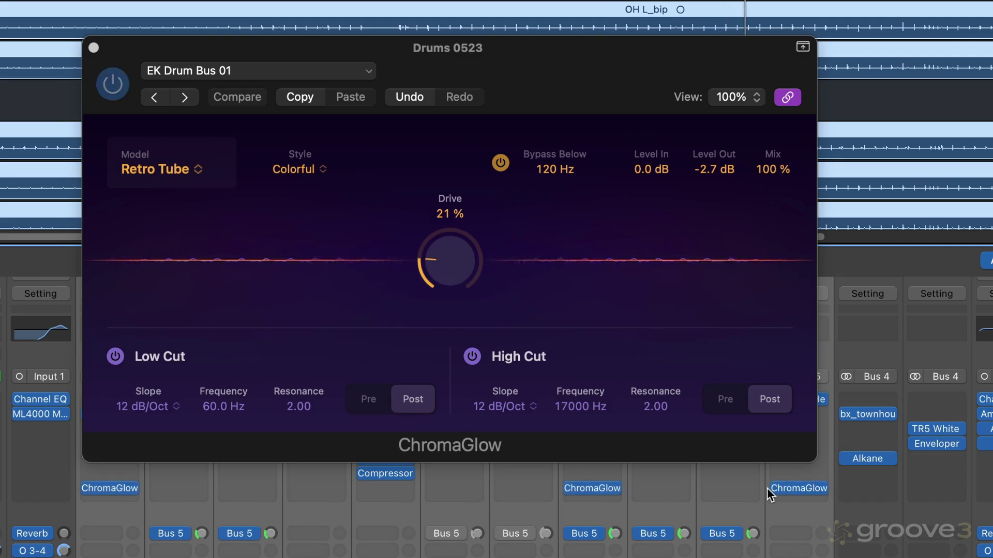